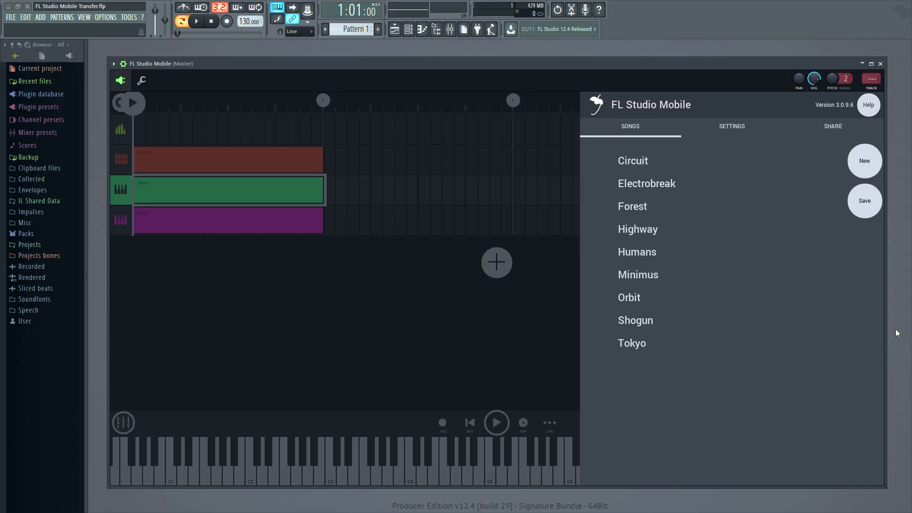
# Step: Open the plugin's SHARE page, then check the options on the SETTINGS page
pyautogui.click(833, 130)
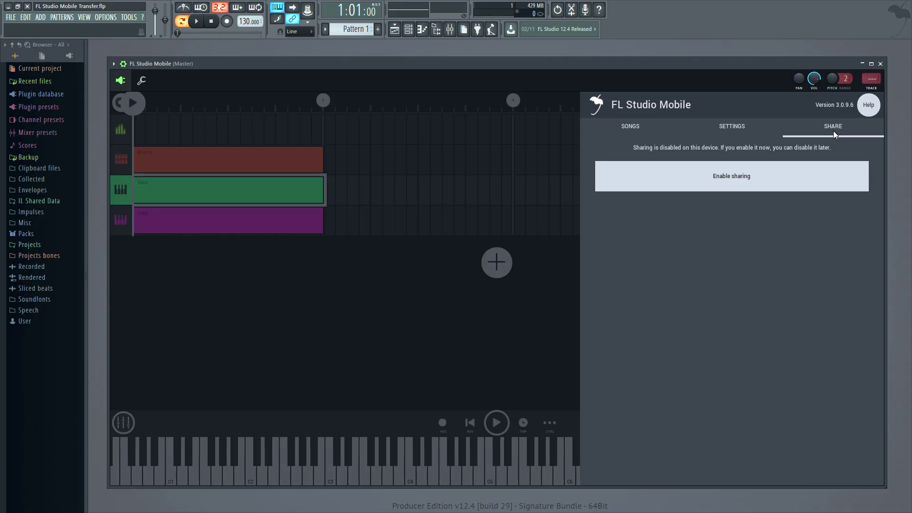
pyautogui.click(734, 128)
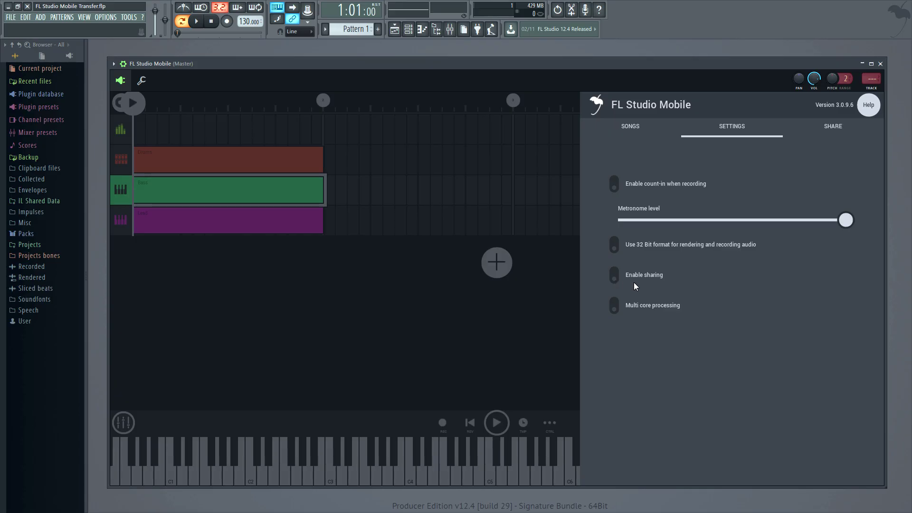
# Step: Go back to SHARE and turn on Enable sharing so the tablet can send Take a breath
pyautogui.click(822, 124)
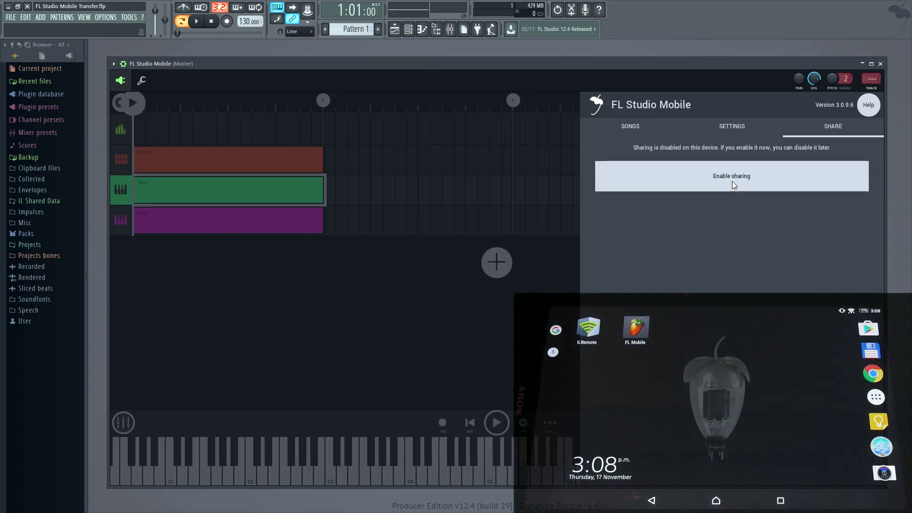
pyautogui.click(733, 180)
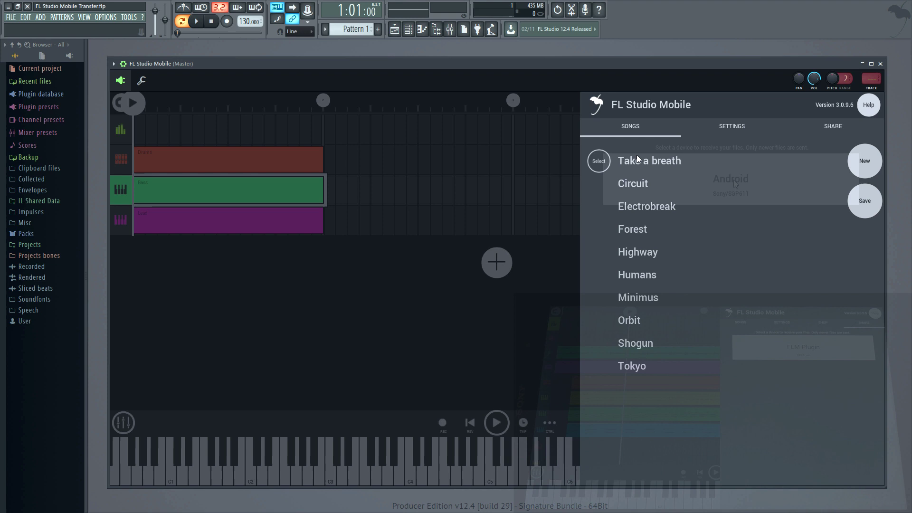
# Step: Load Take a breath, play it, view the master FX panel, then stop playback
pyautogui.click(639, 162)
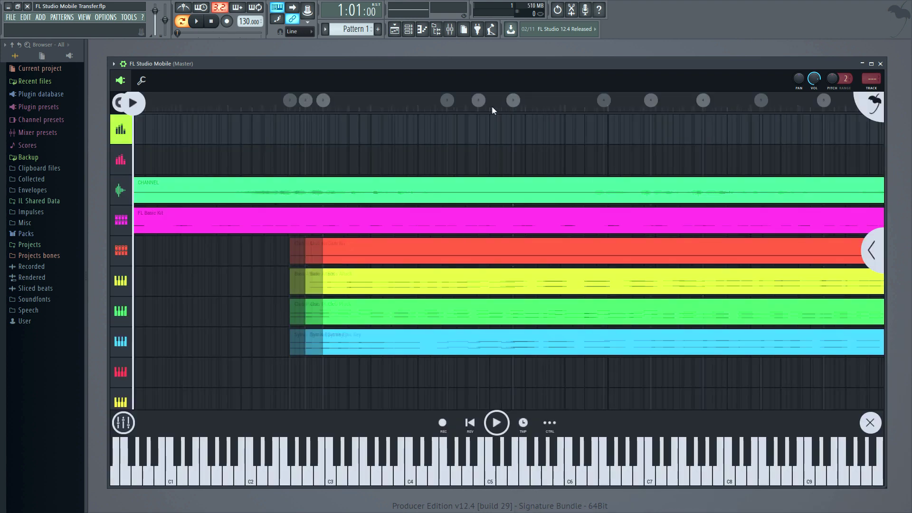
pyautogui.click(500, 430)
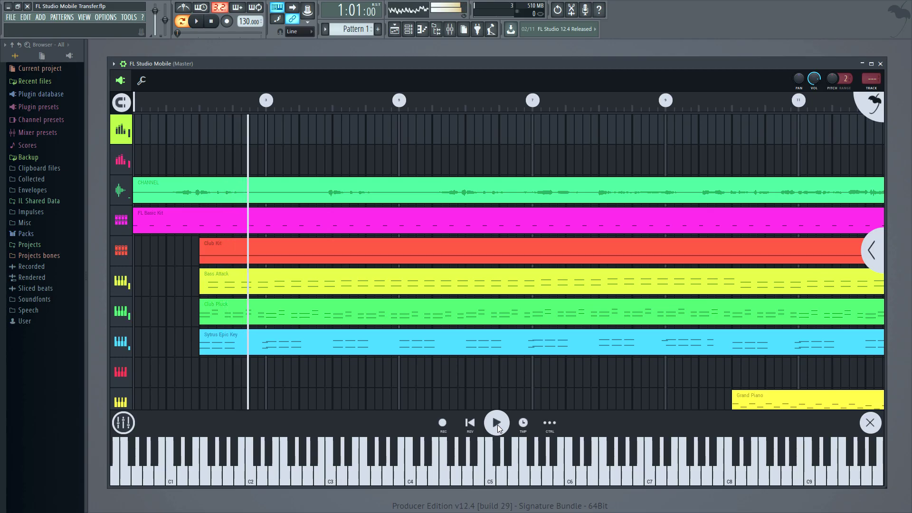
pyautogui.click(868, 258)
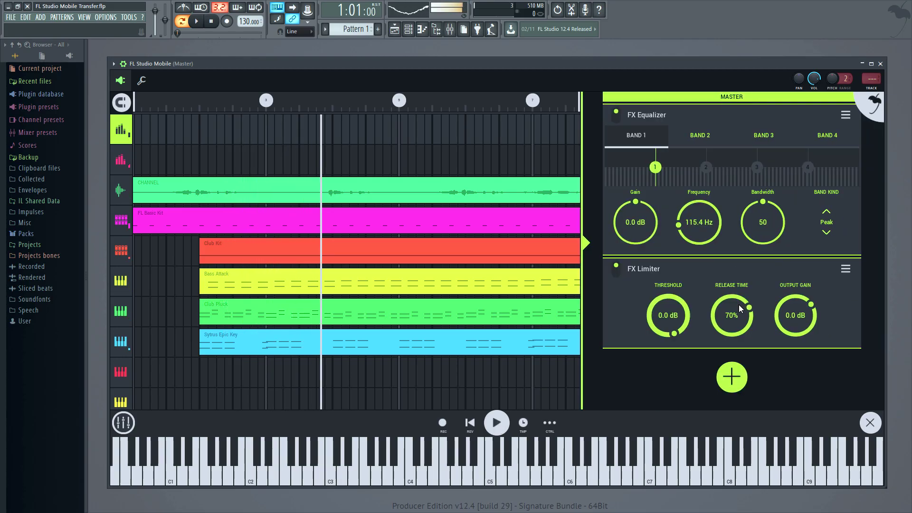
pyautogui.click(497, 422)
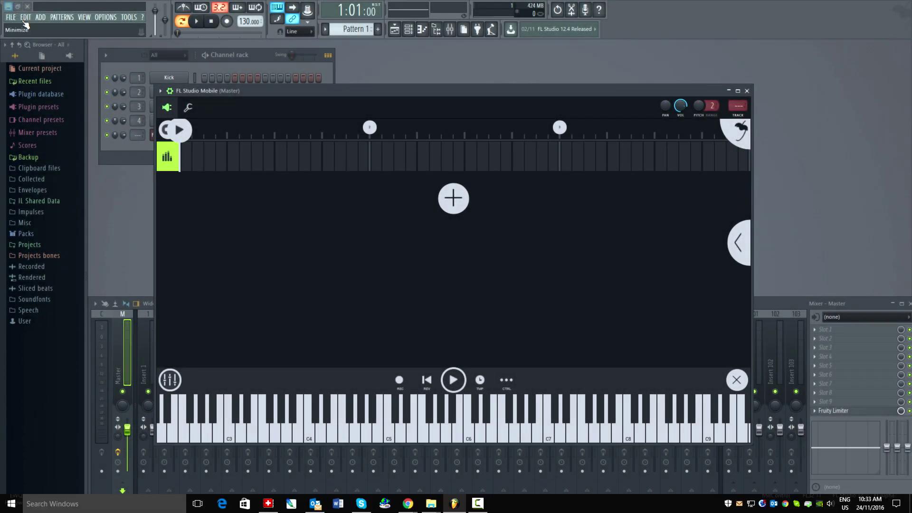
# Step: Minimize FL Studio, view the FLM3 FL Data folder's full LocalData path, then close the window
pyautogui.click(8, 6)
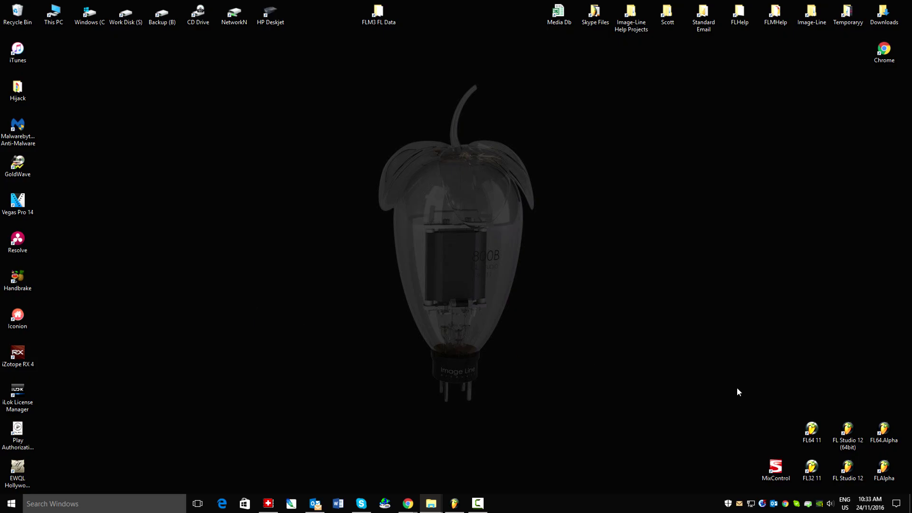
pyautogui.doubleClick(380, 15)
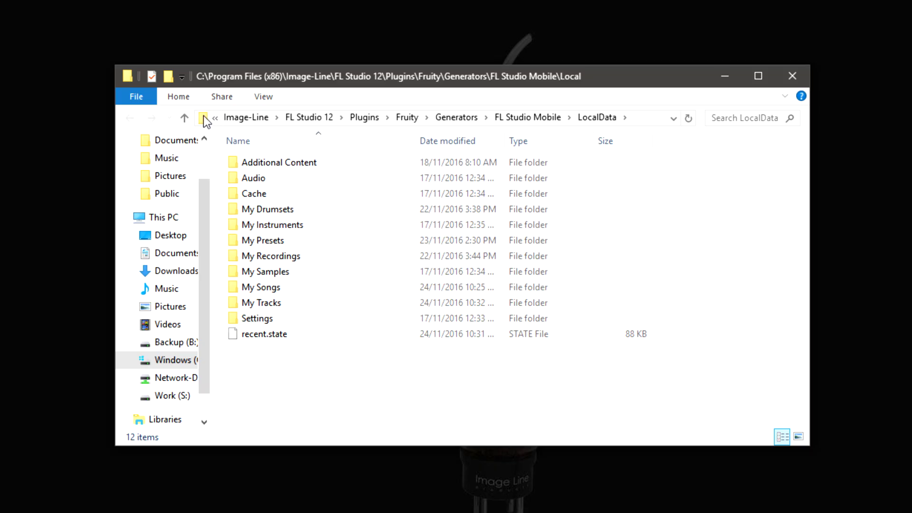
pyautogui.click(205, 120)
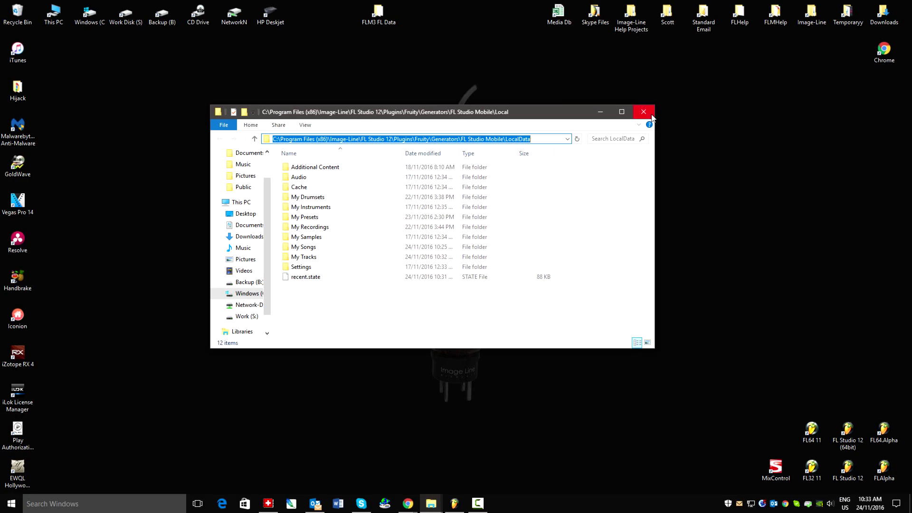
pyautogui.click(650, 115)
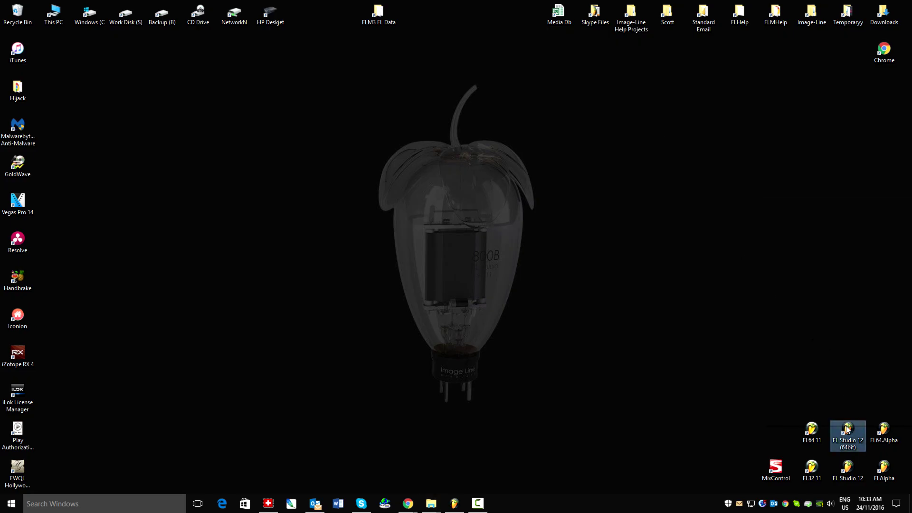
# Step: From the FL Studio 12 (64bit) install location, open Plugins\Fruity\Generators\FL Studio Mobile\LocalData
pyautogui.rightClick(847, 429)
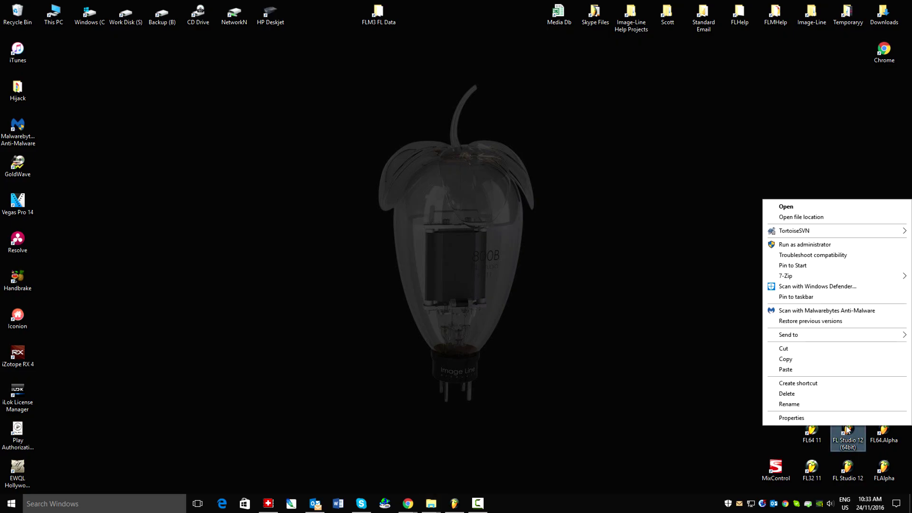
pyautogui.click(811, 219)
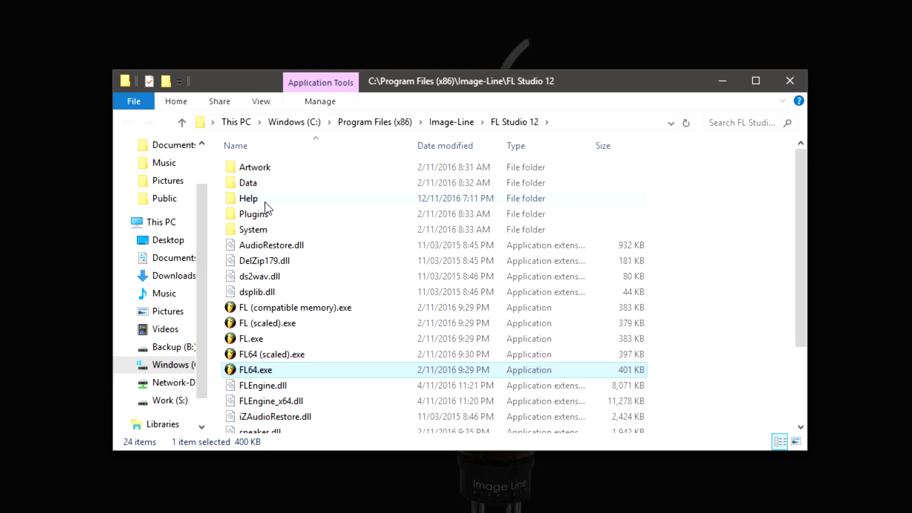
pyautogui.doubleClick(265, 215)
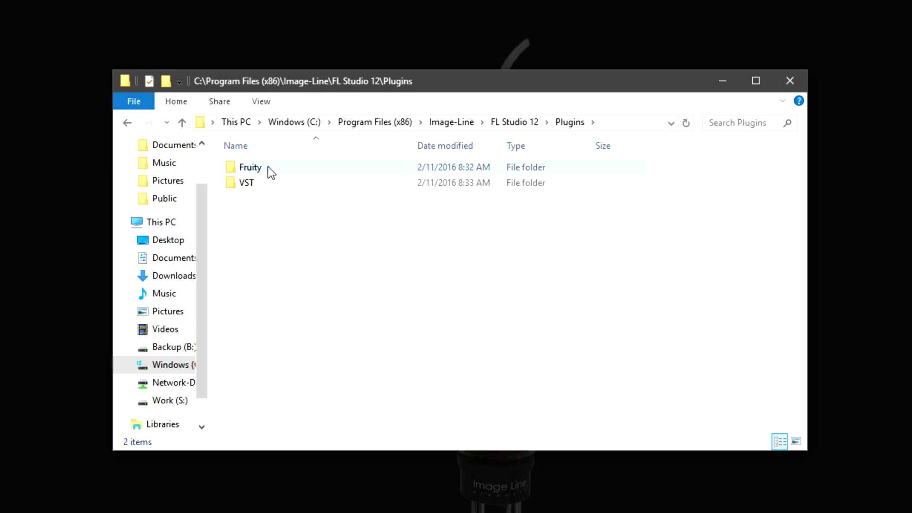
pyautogui.doubleClick(268, 167)
pyautogui.doubleClick(277, 183)
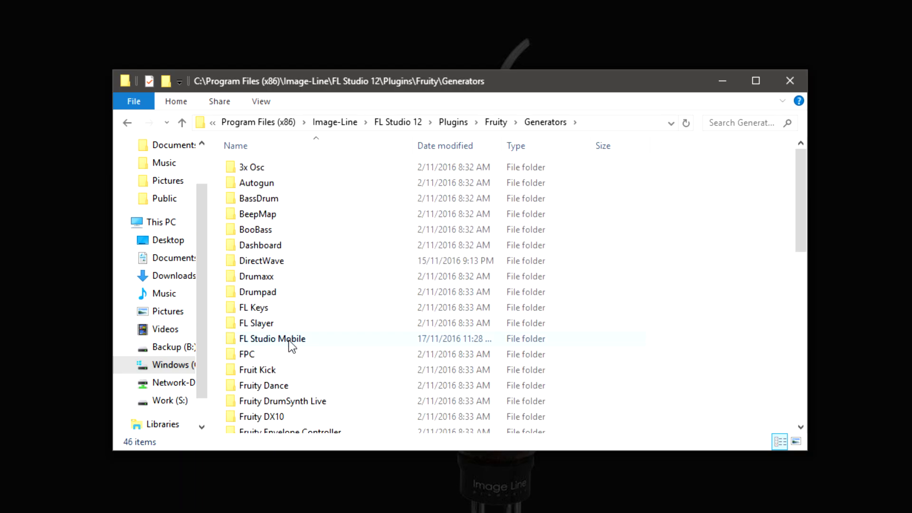
pyautogui.doubleClick(291, 341)
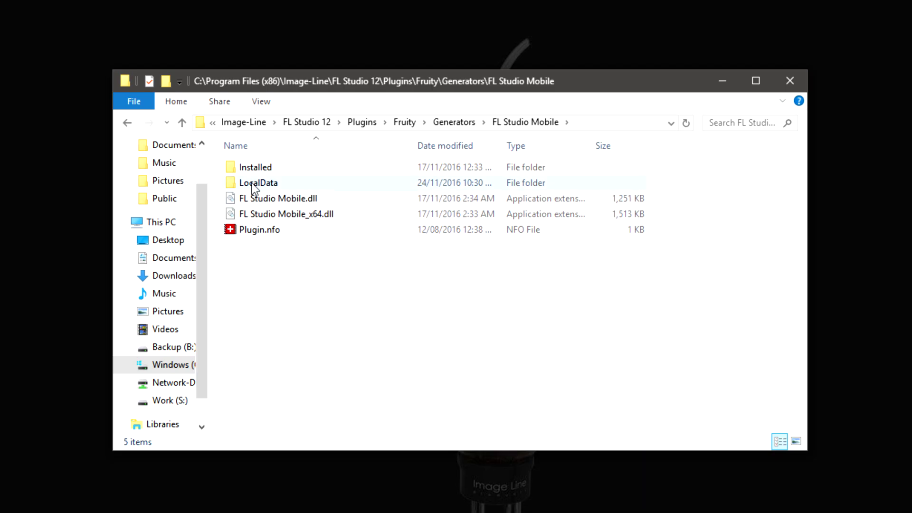
pyautogui.doubleClick(256, 184)
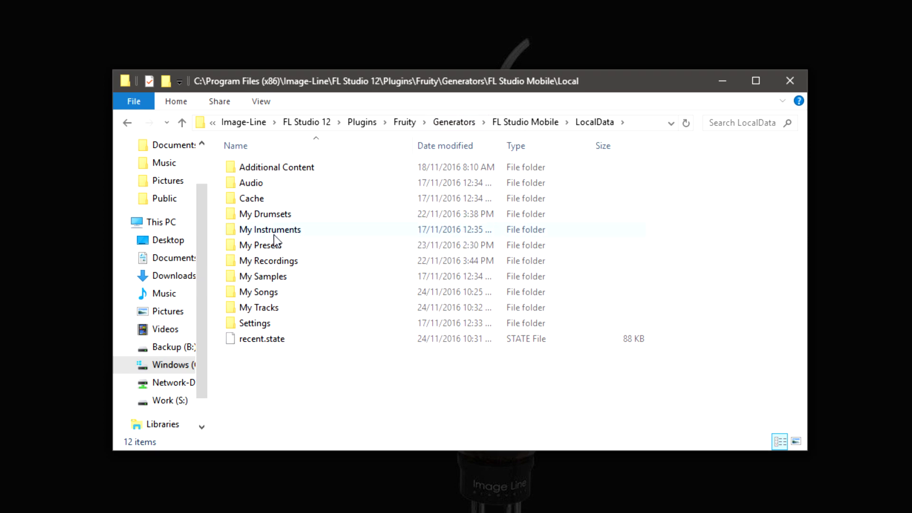
# Step: Place the Tevlo Stems window beside the LocalData window
pyautogui.press('super+d')
pyautogui.press('super+d')
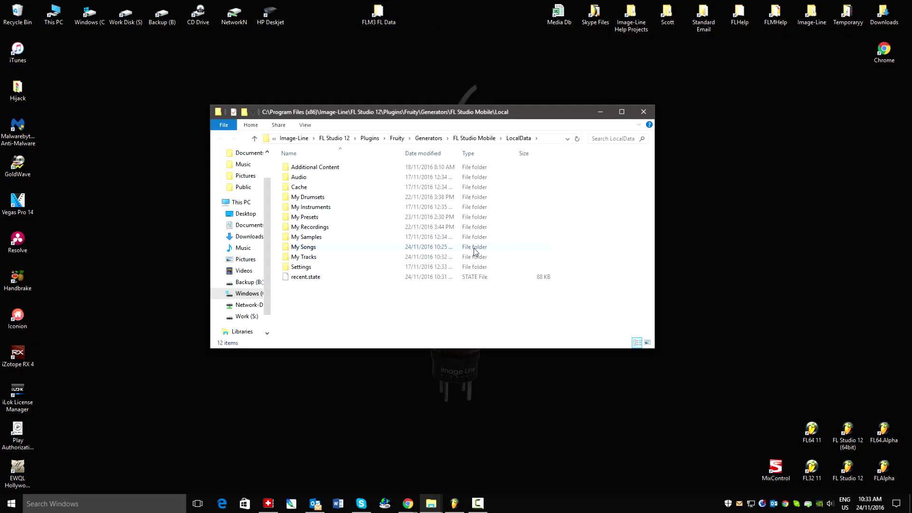
pyautogui.hotkey('alt', 'Tab')
pyautogui.moveTo(839, 43); pyautogui.dragTo(604, 164)
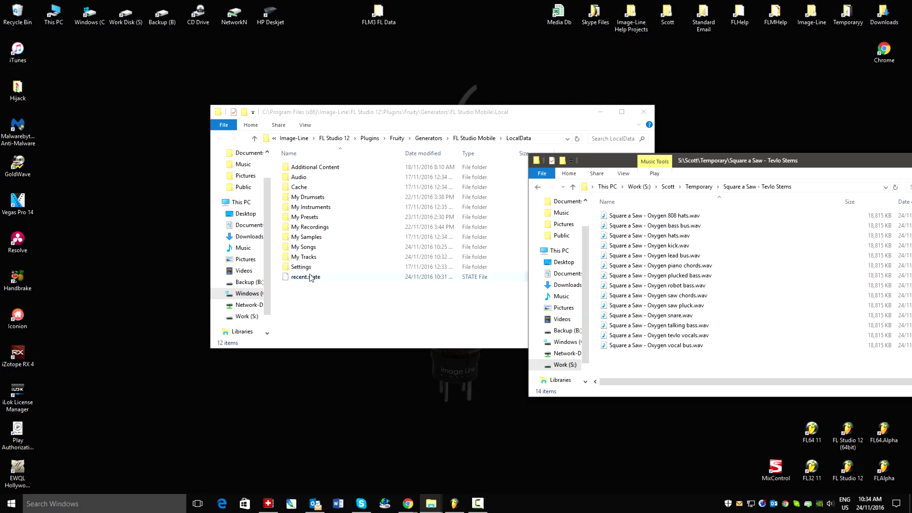
# Step: Copy all 14 stem WAVs into My Tracks, confirm them there, and close the windows
pyautogui.moveTo(755, 354); pyautogui.dragTo(594, 204)
pyautogui.moveTo(647, 273); pyautogui.dragTo(322, 257)
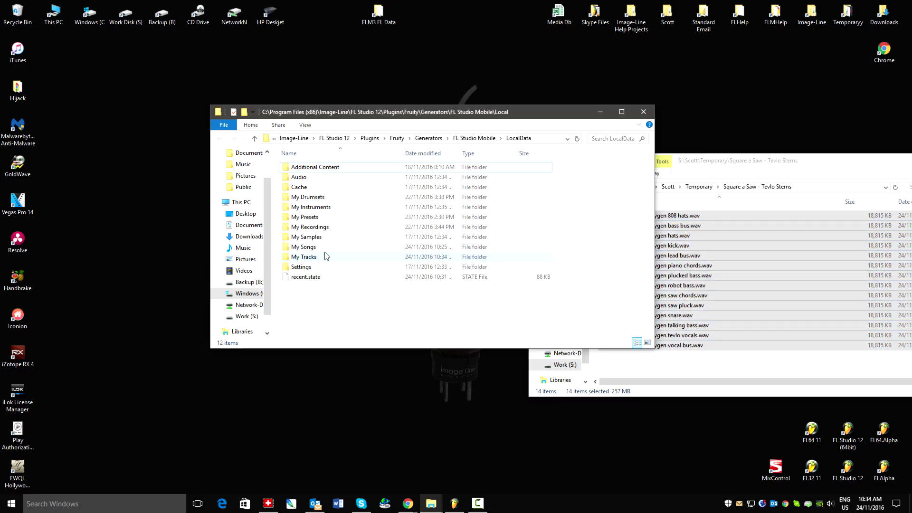
pyautogui.doubleClick(324, 255)
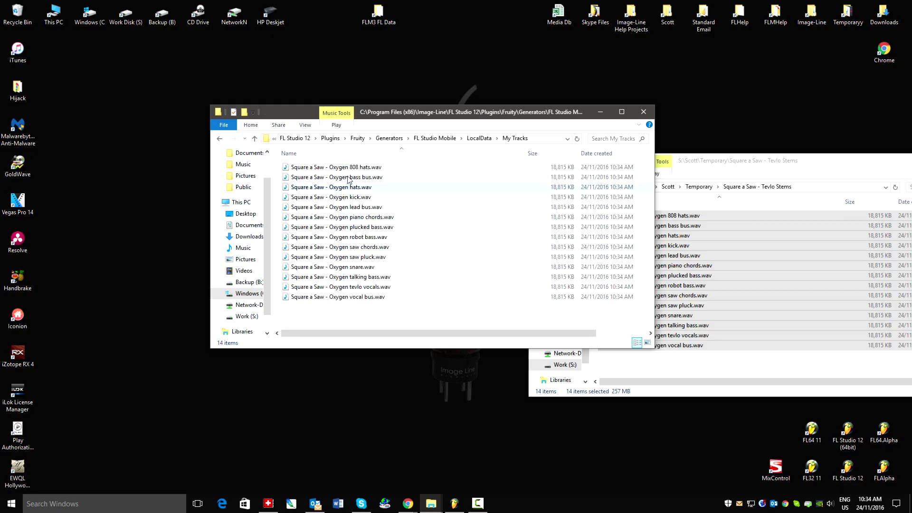
pyautogui.click(786, 186)
pyautogui.hotkey('alt', 'F4')
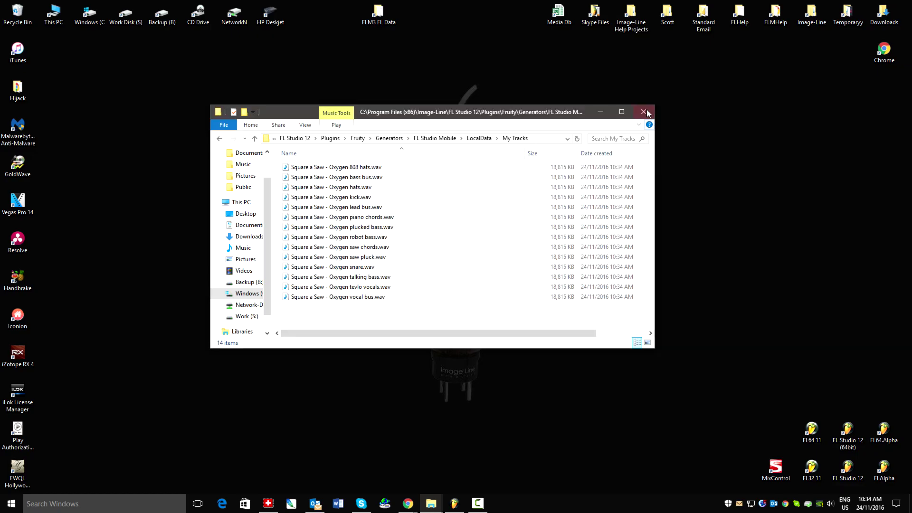
# Step: Delete the FL Studio Mobile channel and load a fresh instance from the F8 plugin picker
pyautogui.click(643, 112)
pyautogui.click(455, 503)
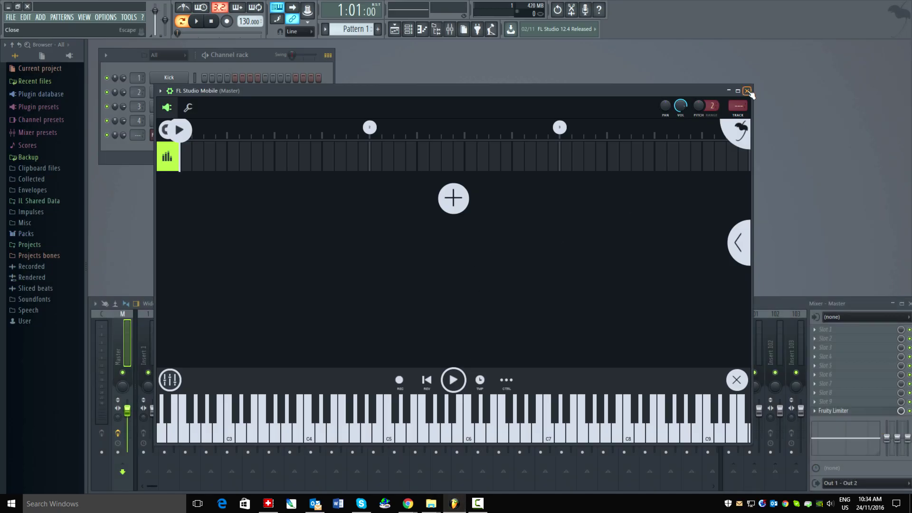
pyautogui.click(179, 136)
pyautogui.rightClick(180, 135)
pyautogui.click(208, 214)
pyautogui.click(502, 273)
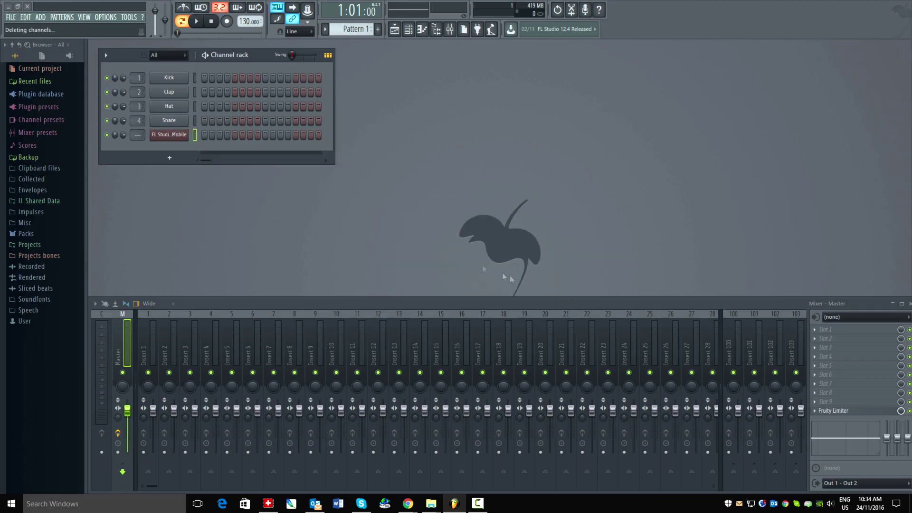
pyautogui.press('F8')
pyautogui.moveTo(286, 223); pyautogui.dragTo(177, 131)
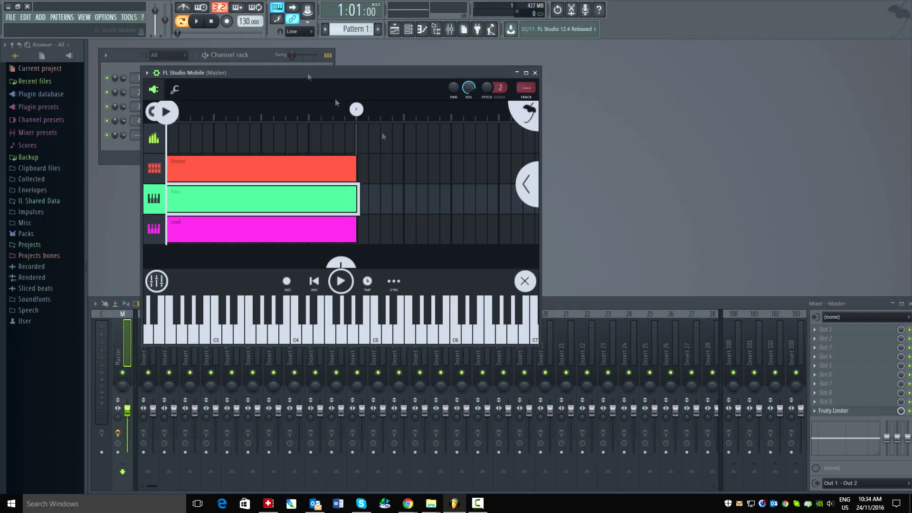
pyautogui.moveTo(541, 346); pyautogui.dragTo(780, 424)
# Step: Add the Square a Saw - Oxygen lead bus stem as an audio clip track and play it from the start
pyautogui.click(460, 267)
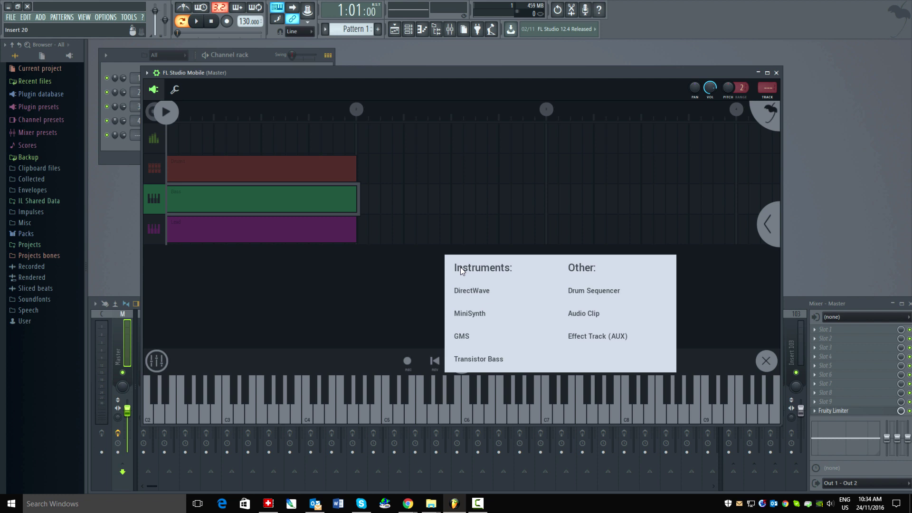
pyautogui.click(583, 311)
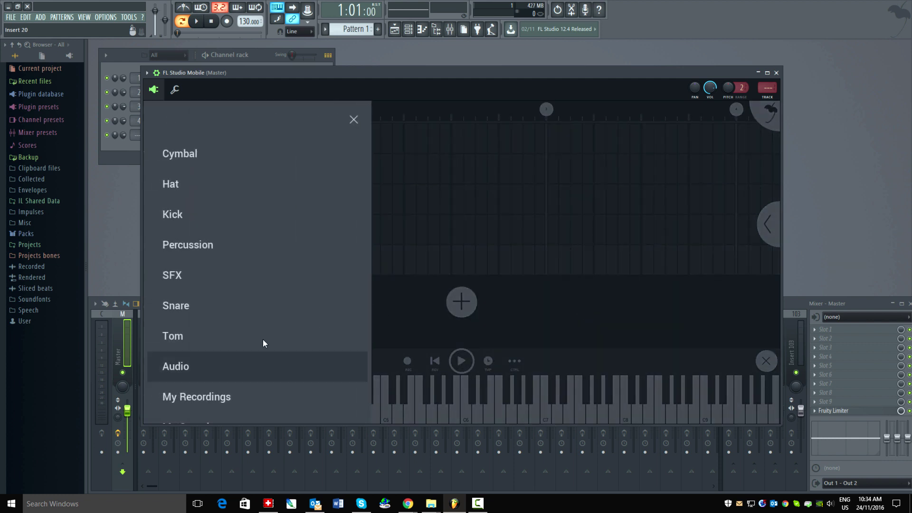
pyautogui.moveTo(263, 339); pyautogui.dragTo(259, 280)
pyautogui.click(184, 410)
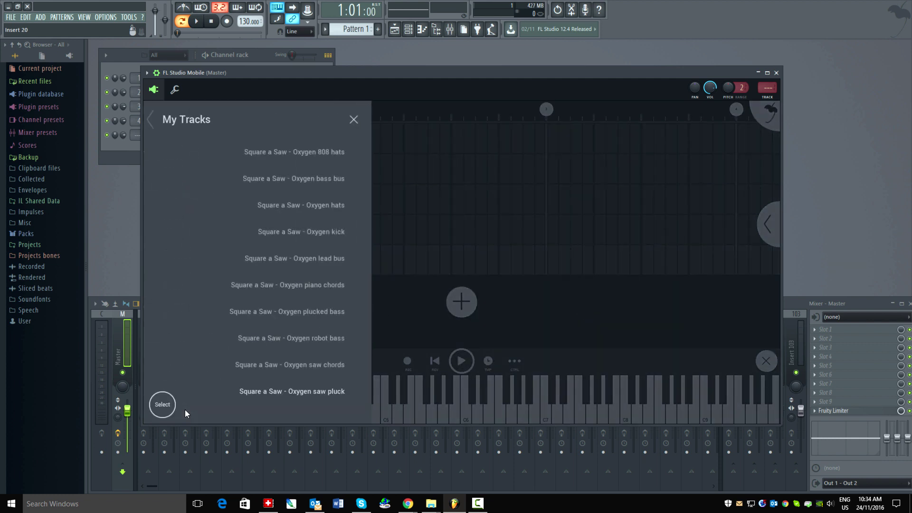
pyautogui.click(307, 260)
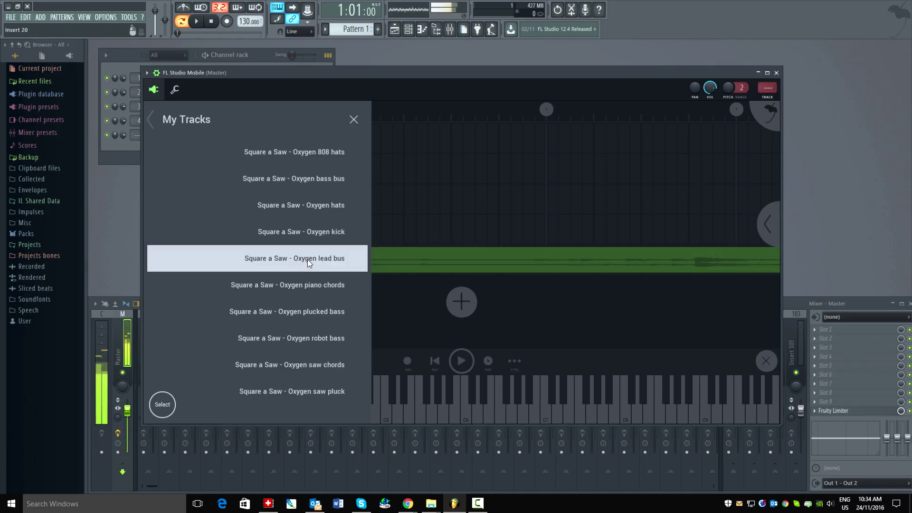
pyautogui.click(367, 113)
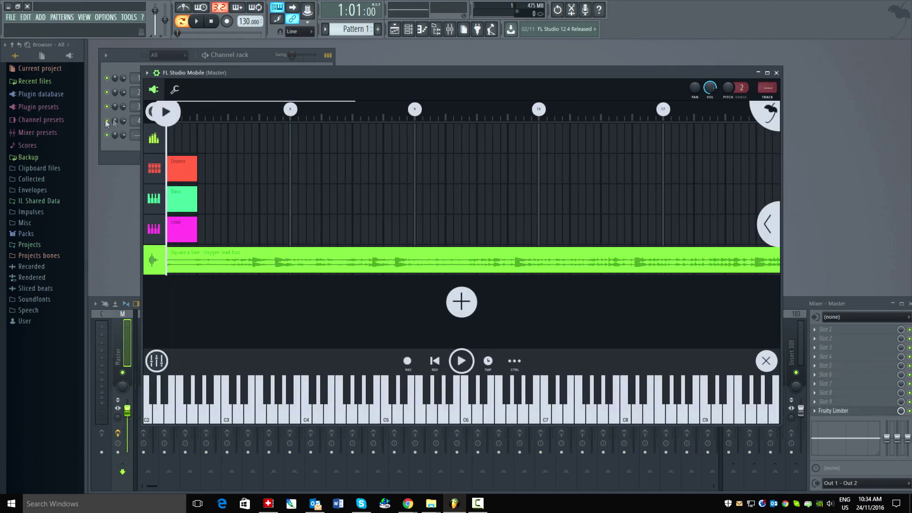
pyautogui.click(166, 114)
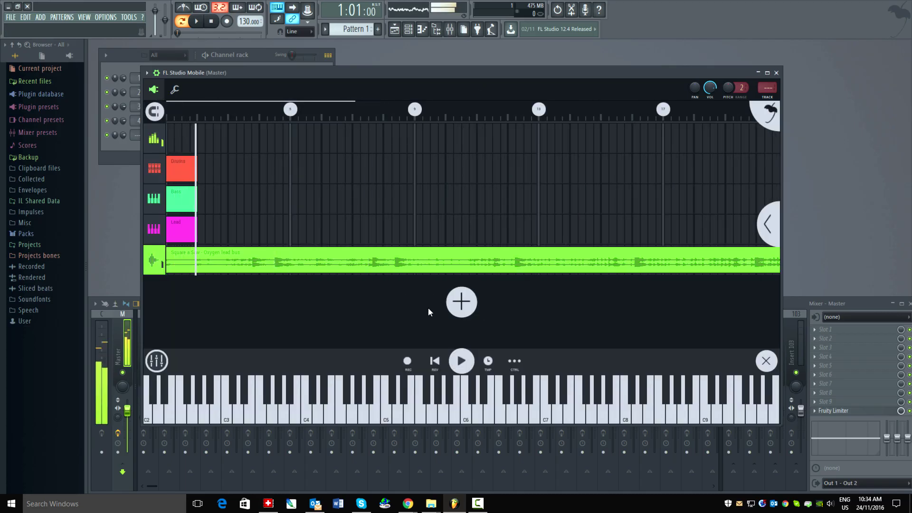
pyautogui.click(466, 364)
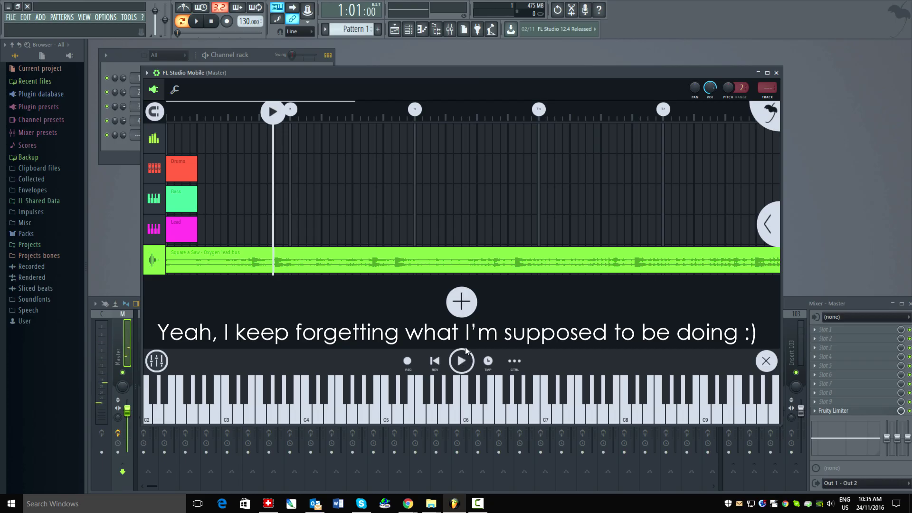
# Step: From the FL logo menu's SHARE tab, send the songs and tracks to the iOS iPad-Air
pyautogui.click(765, 118)
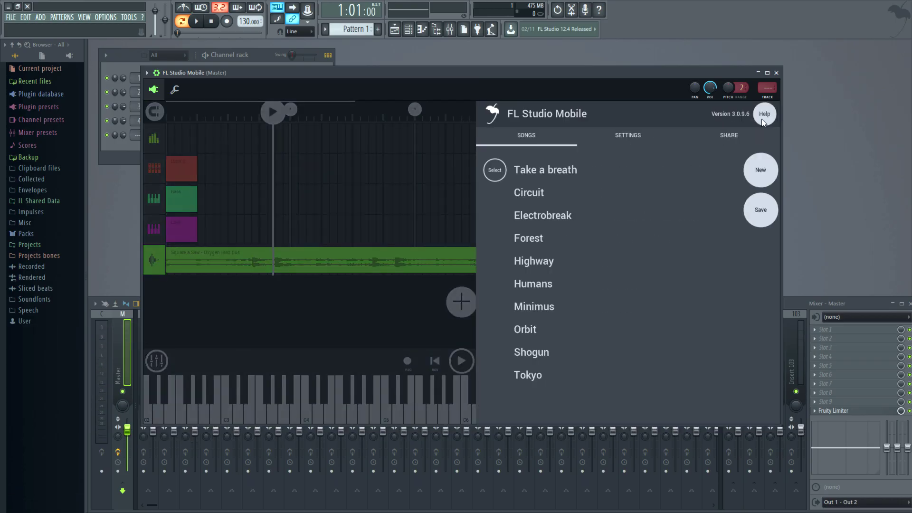
pyautogui.click(722, 136)
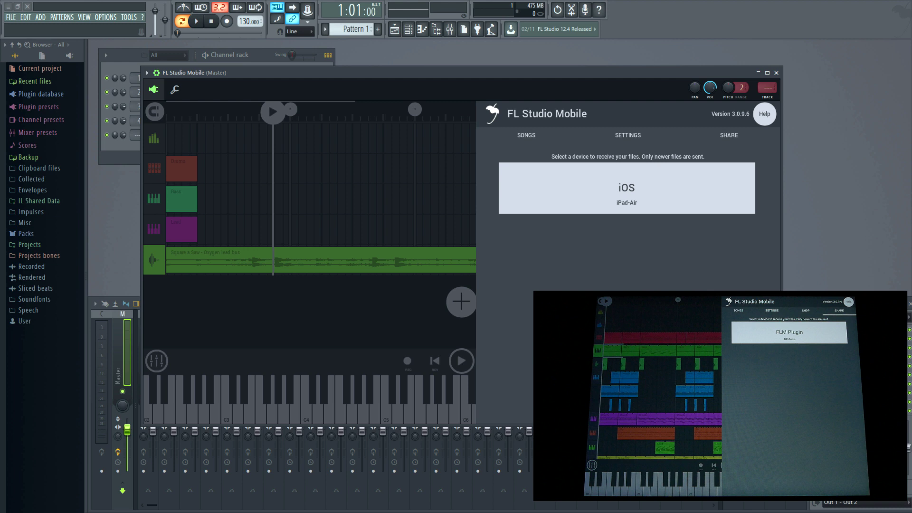
pyautogui.click(640, 204)
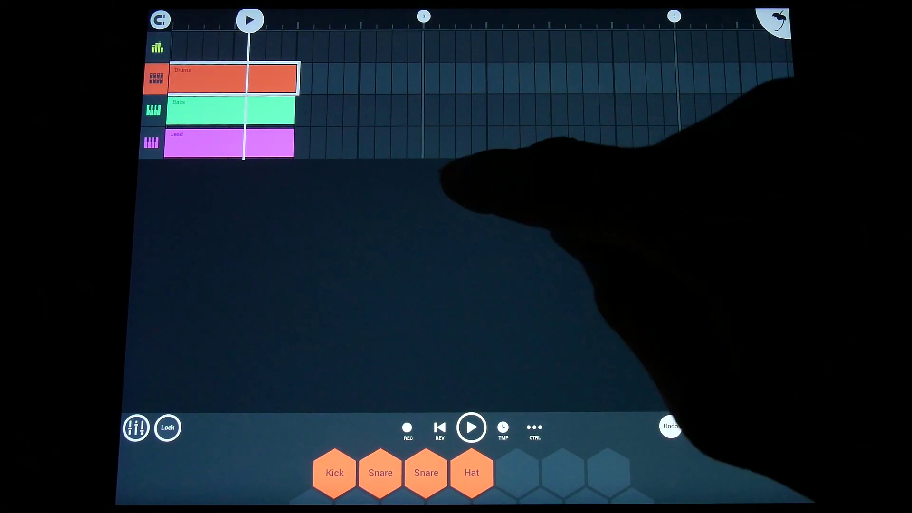
# Step: Add Oxygen piano chords, Oxygen lead bus and Oxygen tevlo vocals from My Tracks as audio clip tracks
pyautogui.click(469, 187)
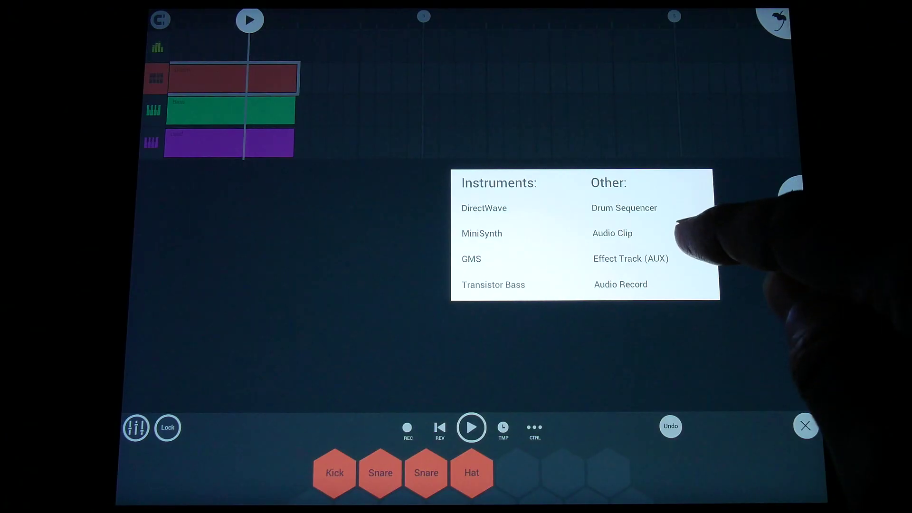
pyautogui.click(622, 209)
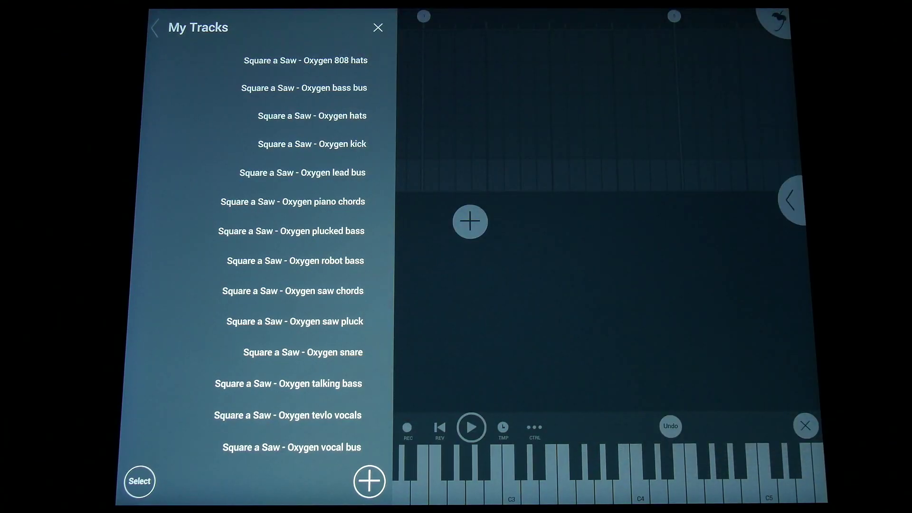
pyautogui.click(292, 202)
pyautogui.click(470, 220)
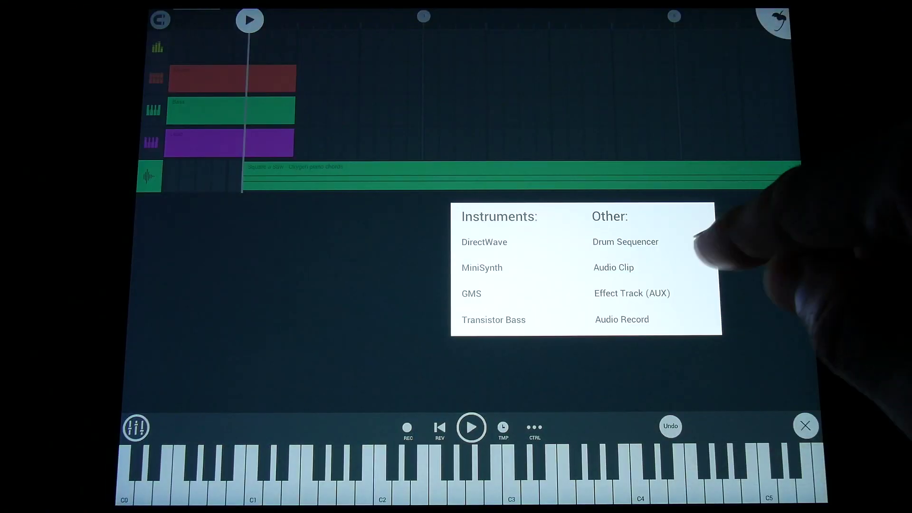
pyautogui.click(612, 267)
pyautogui.click(285, 173)
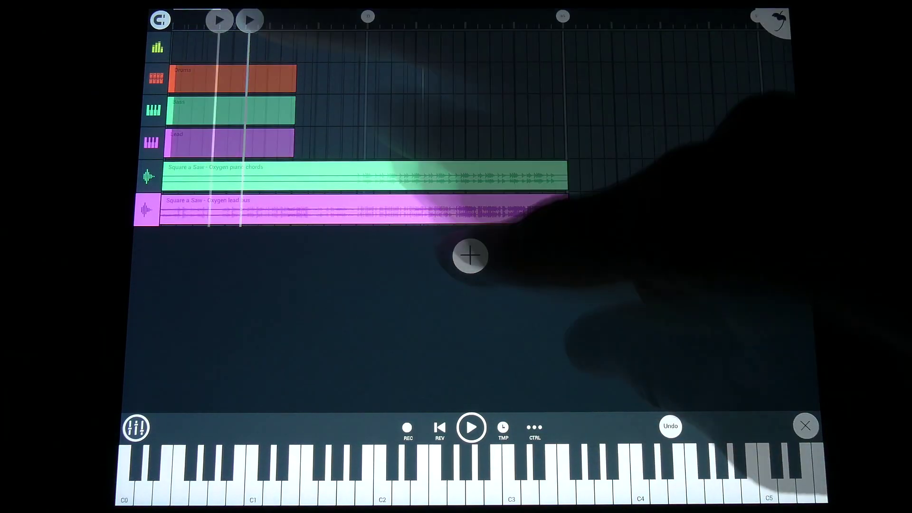
pyautogui.click(470, 255)
pyautogui.click(613, 302)
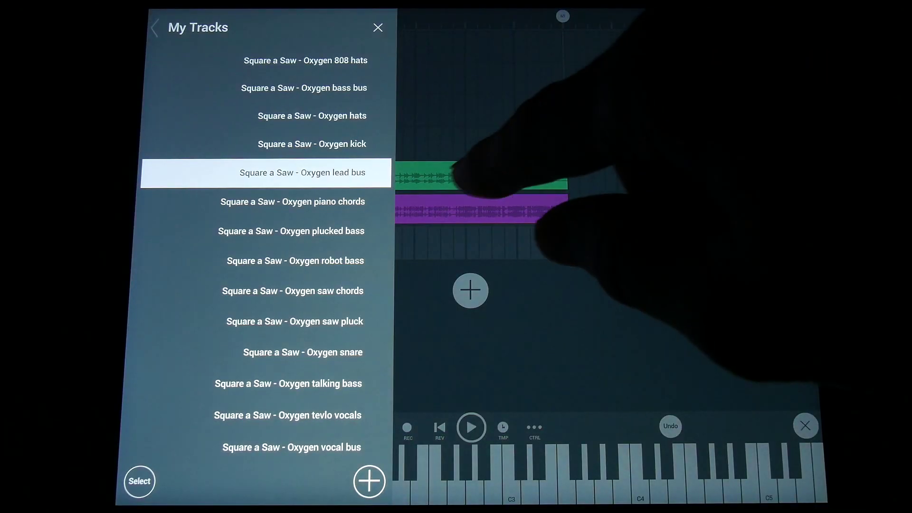
pyautogui.click(287, 415)
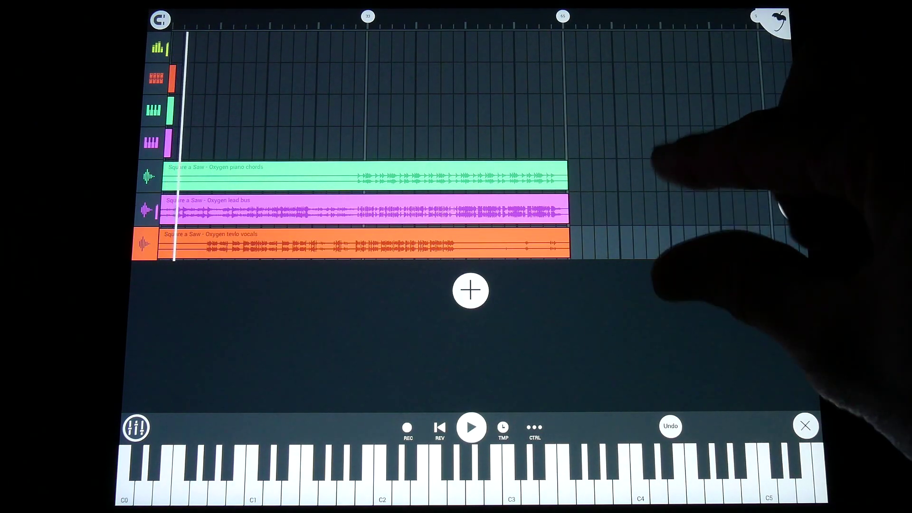
pyautogui.scroll(5, 664, 206)
pyautogui.scroll(-4, 665, 237)
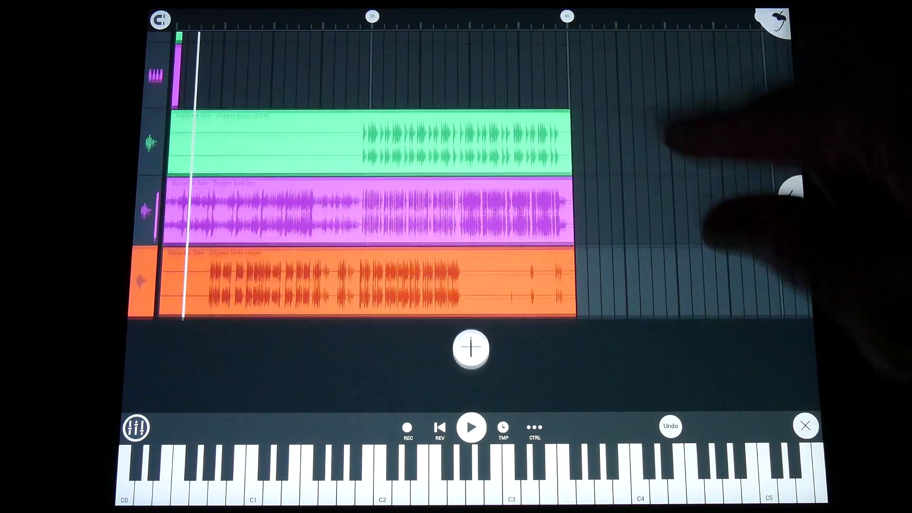
pyautogui.hscroll(2, 546, 199)
pyautogui.scroll(-5, 546, 214)
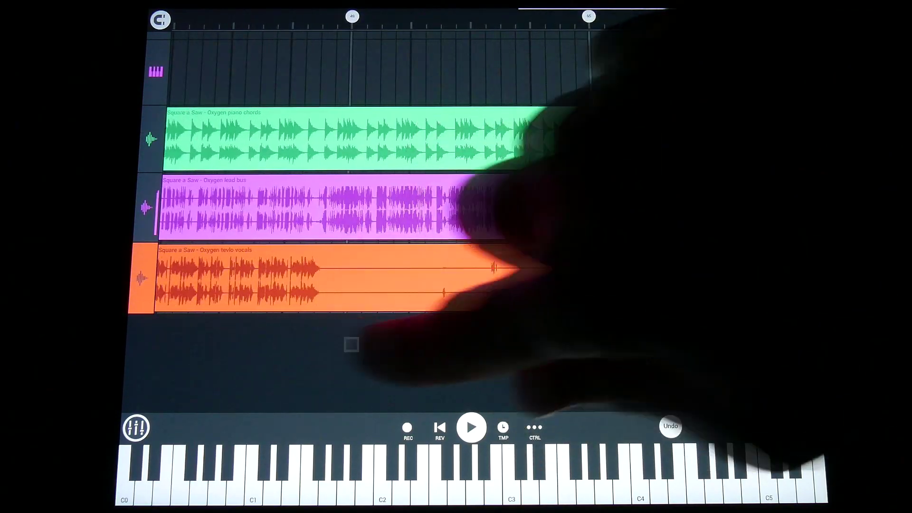
pyautogui.hscroll(-4, 617, 214)
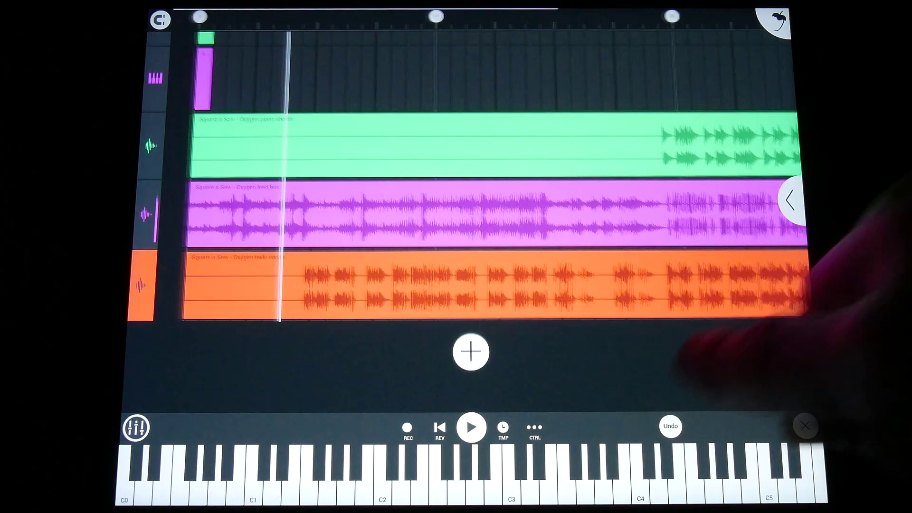